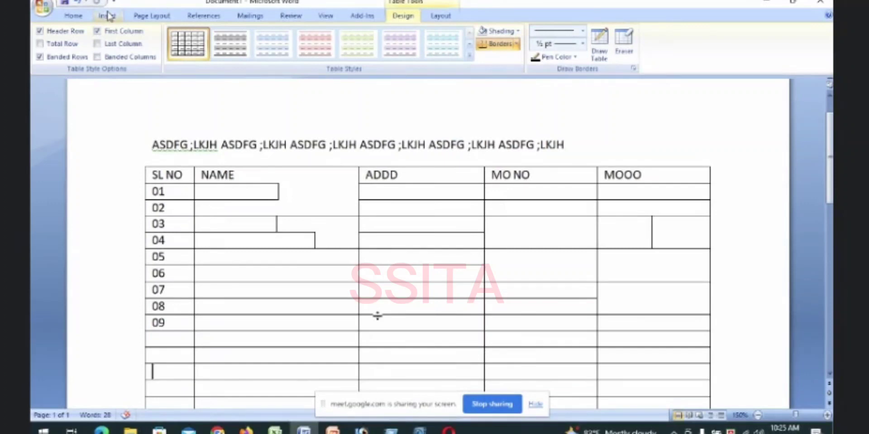
# Step: Create a new blank document and enter the practice text "ASDFG ;LKJH ASDFG ;LKJH" on the first line
pyautogui.hotkey('ctrl', 'n')
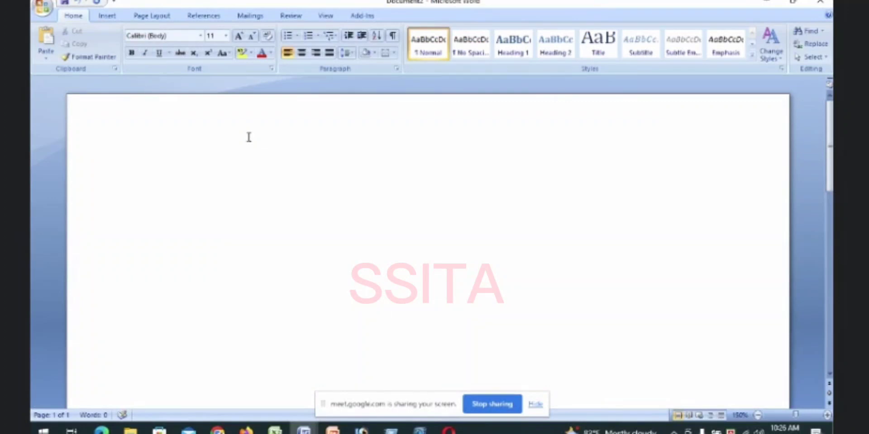
pyautogui.write('ASD')
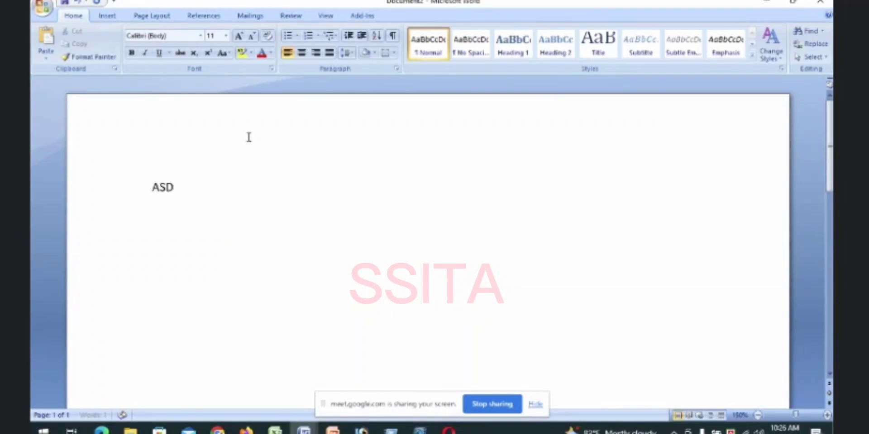
pyautogui.write('FG ;LKJH')
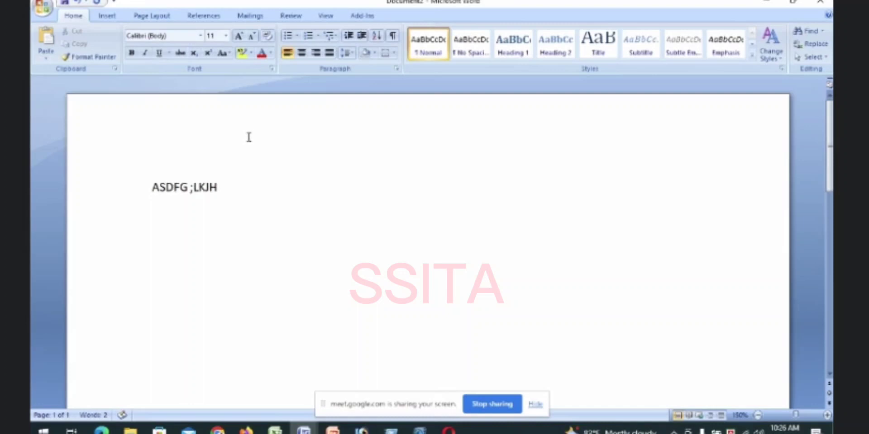
pyautogui.write(' ASDFG')
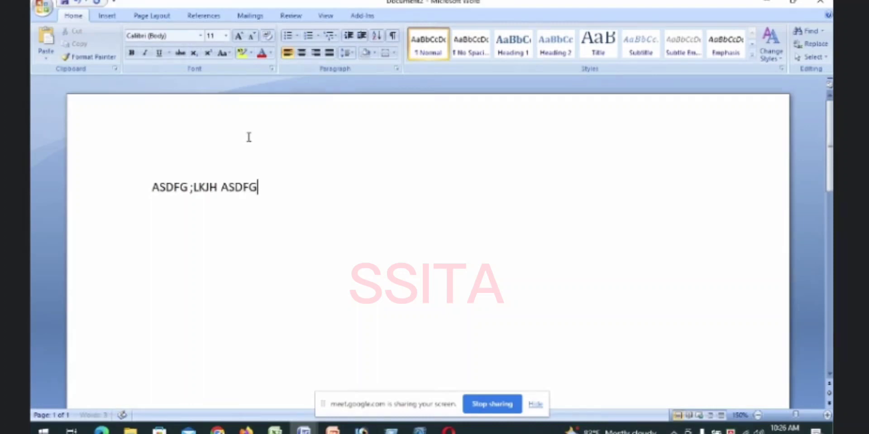
pyautogui.write(' ;LKJH')
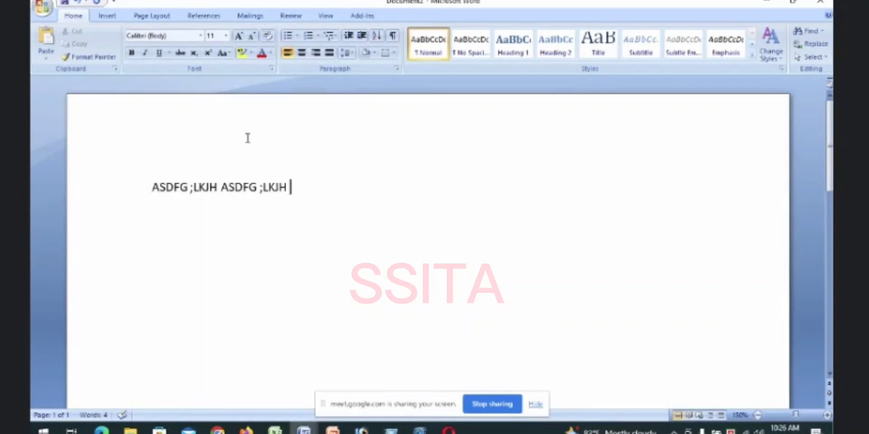
# Step: Copy the whole practice text, paste it twice at the end of the same line, and start a new line below
pyautogui.doubleClick(170, 187)
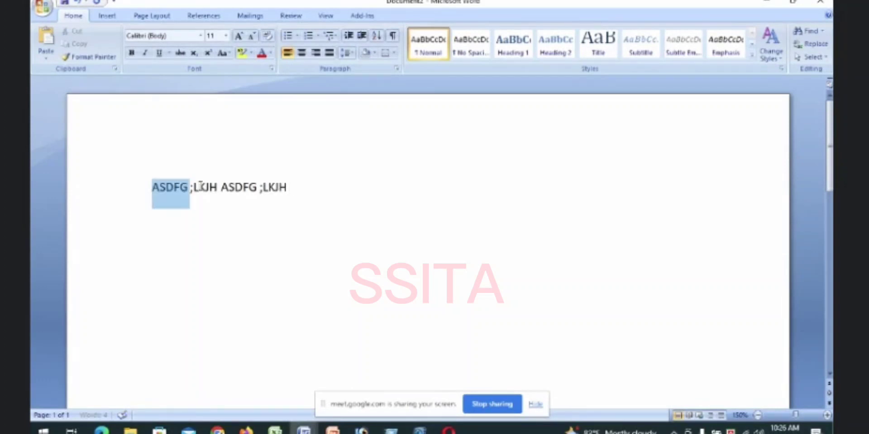
pyautogui.moveTo(201, 186); pyautogui.dragTo(285, 190)
pyautogui.hotkey('ctrl', 'c')
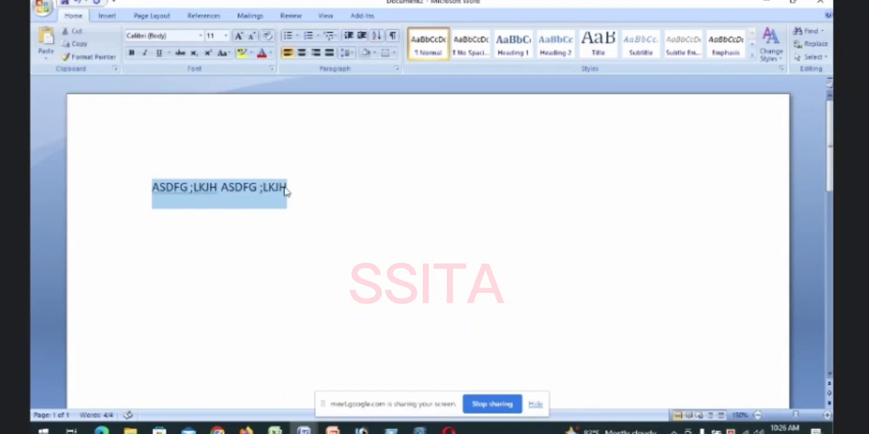
pyautogui.click(299, 193)
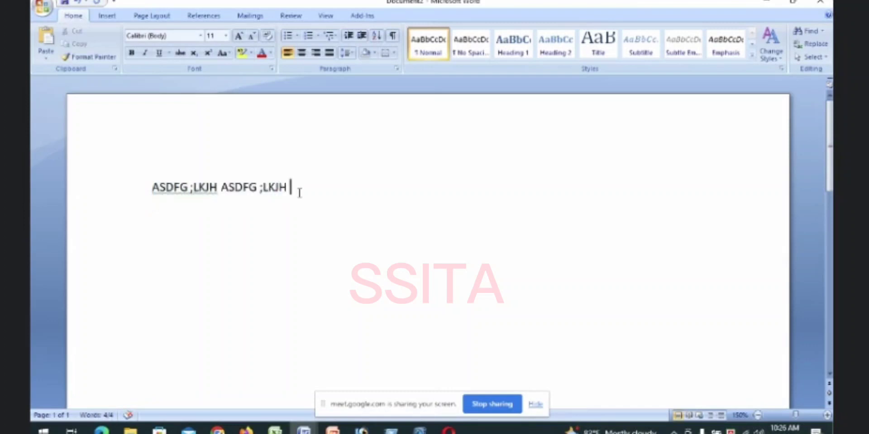
pyautogui.hotkey('ctrl', 'v')
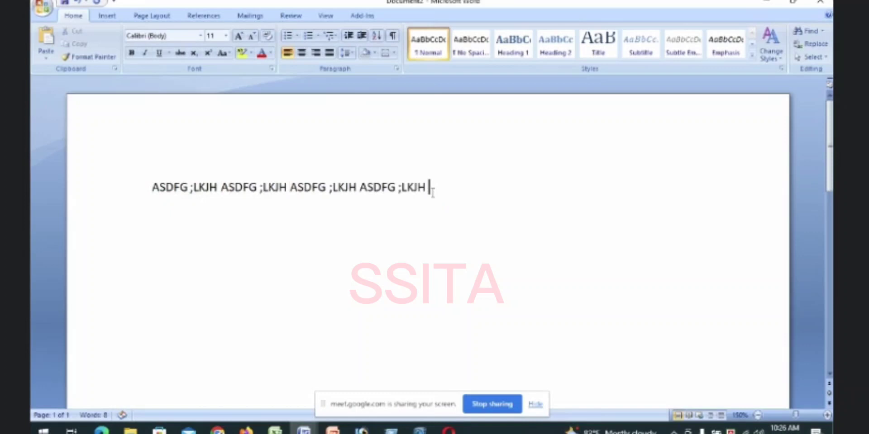
pyautogui.hotkey('ctrl', 'v')
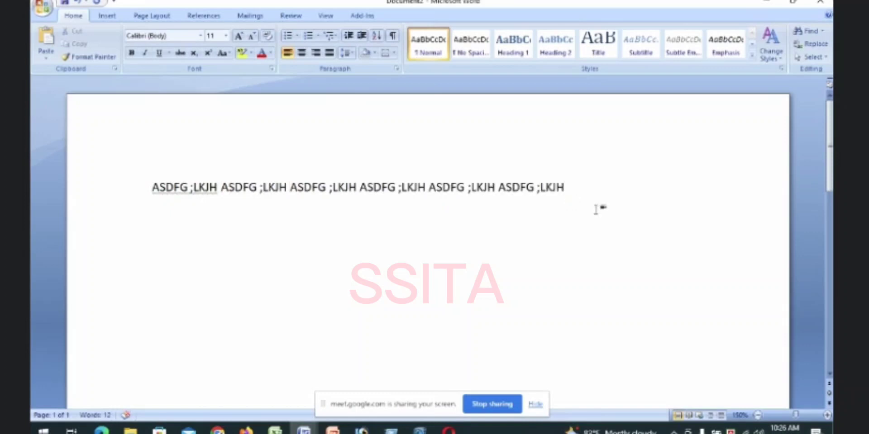
pyautogui.press('Return')
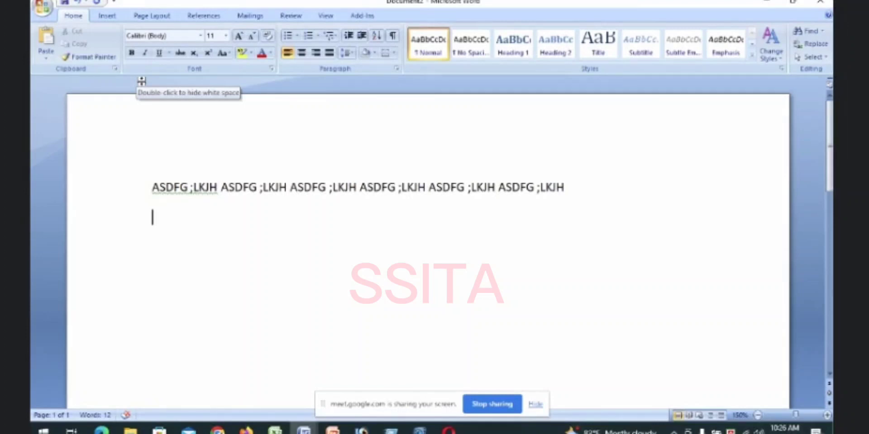
# Step: Insert a table with 5 columns and 10 rows below the practice text
pyautogui.click(108, 15)
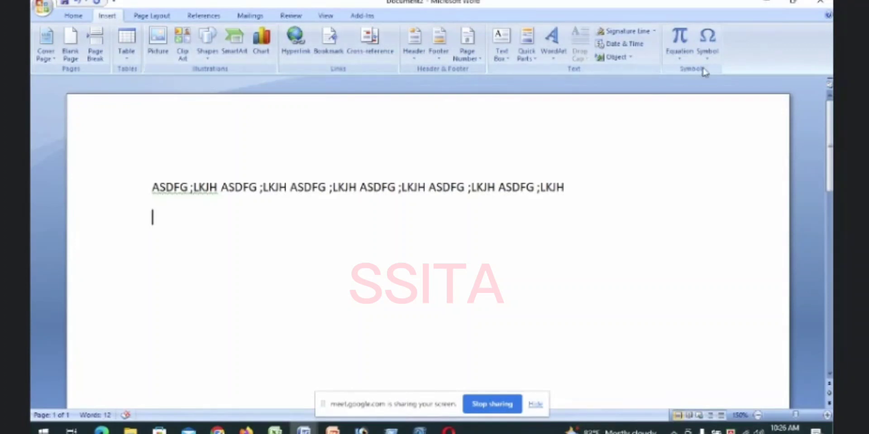
pyautogui.click(128, 57)
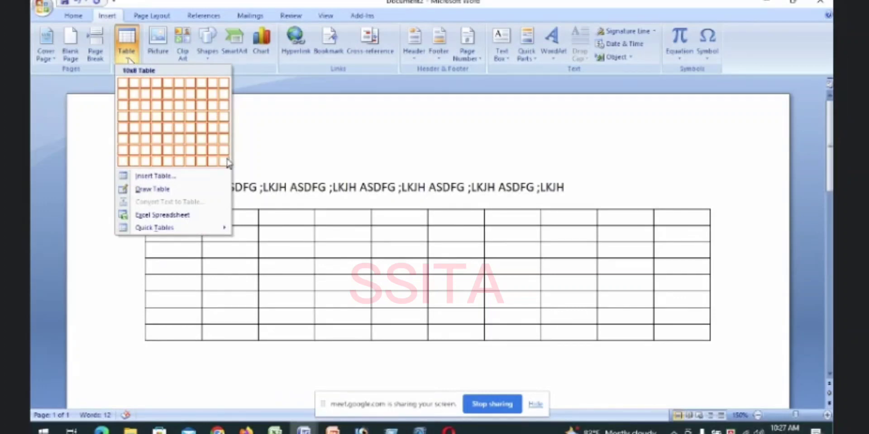
pyautogui.click(154, 176)
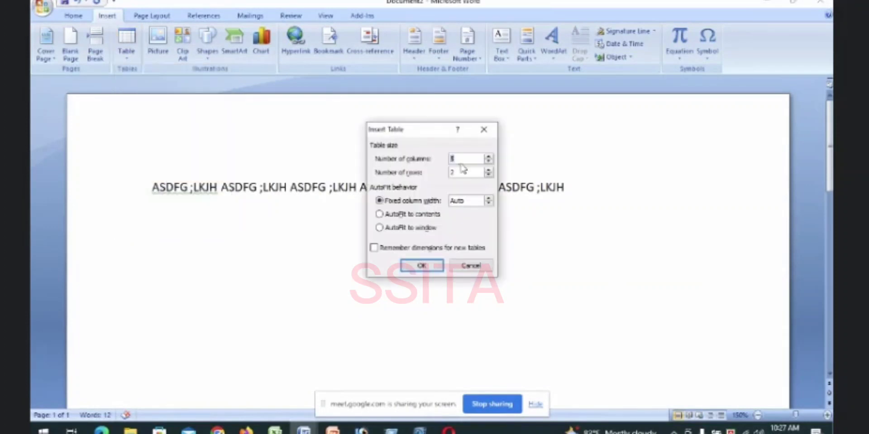
pyautogui.press('Tab')
pyautogui.write('10')
pyautogui.press('Return')
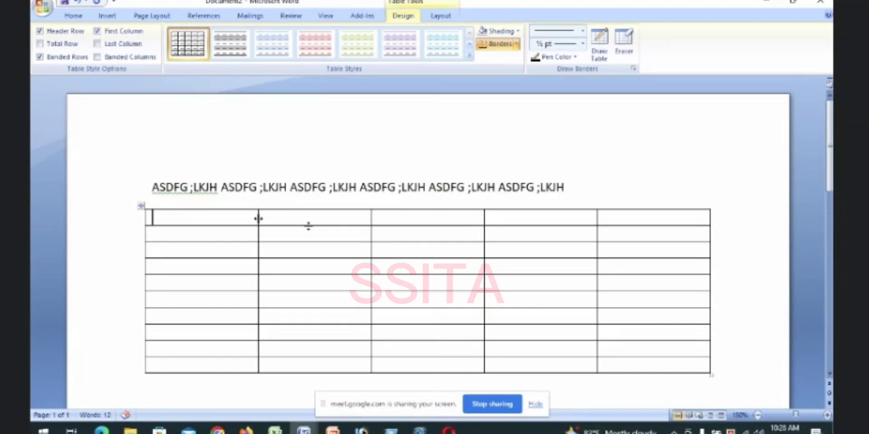
# Step: Narrow the table's first column to less than half its width by moving its border with the second column
pyautogui.moveTo(258, 219); pyautogui.dragTo(259, 219)
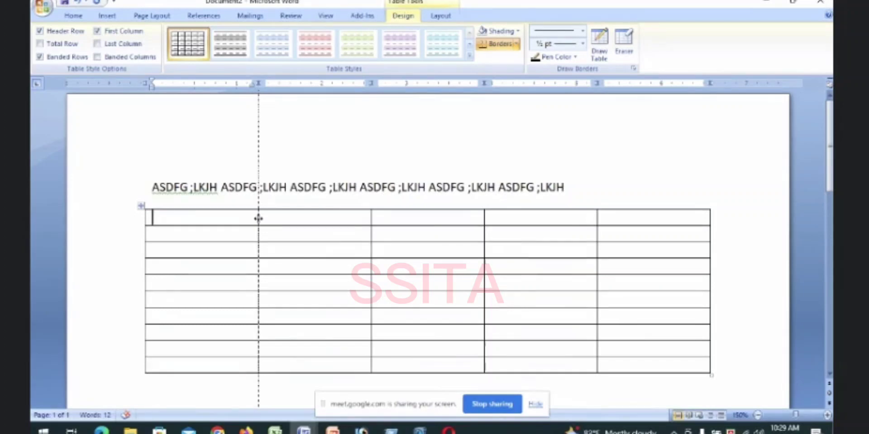
pyautogui.moveTo(258, 219); pyautogui.dragTo(260, 218)
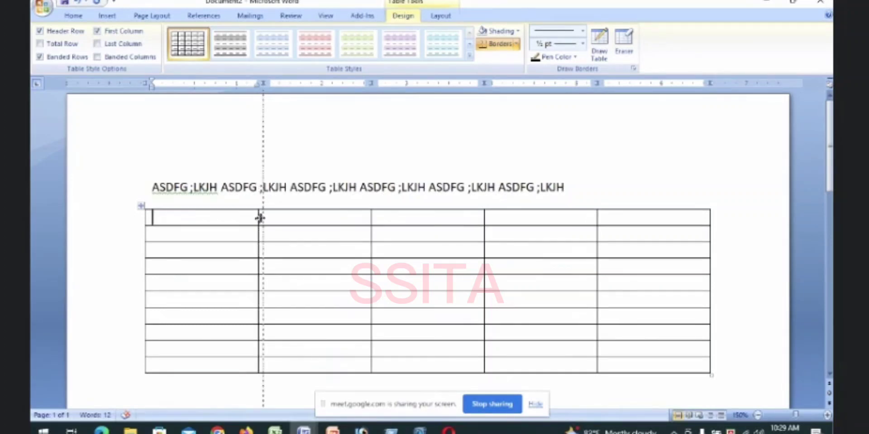
pyautogui.moveTo(261, 218); pyautogui.dragTo(259, 219)
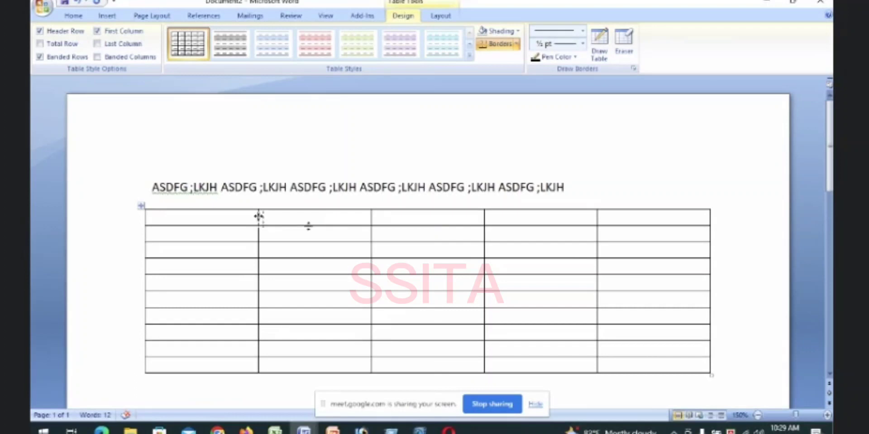
pyautogui.moveTo(259, 218); pyautogui.dragTo(258, 216)
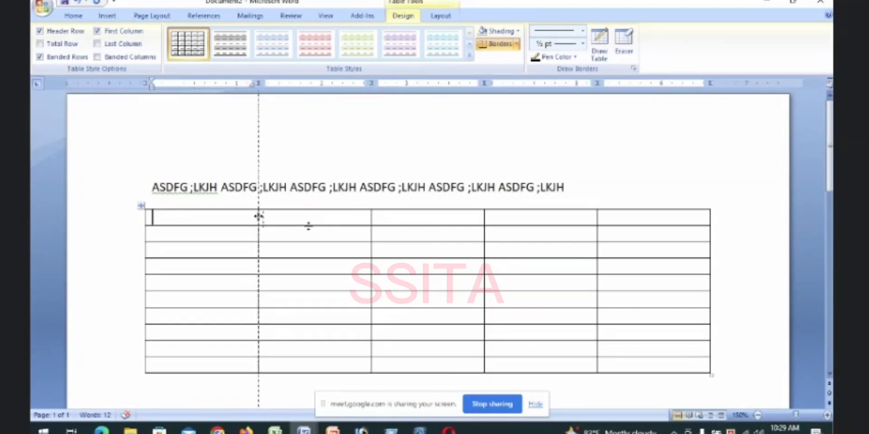
pyautogui.moveTo(259, 217)
pyautogui.mouseDown()
pyautogui.moveTo(180, 224)
pyautogui.moveTo(192, 224)
pyautogui.mouseUp()
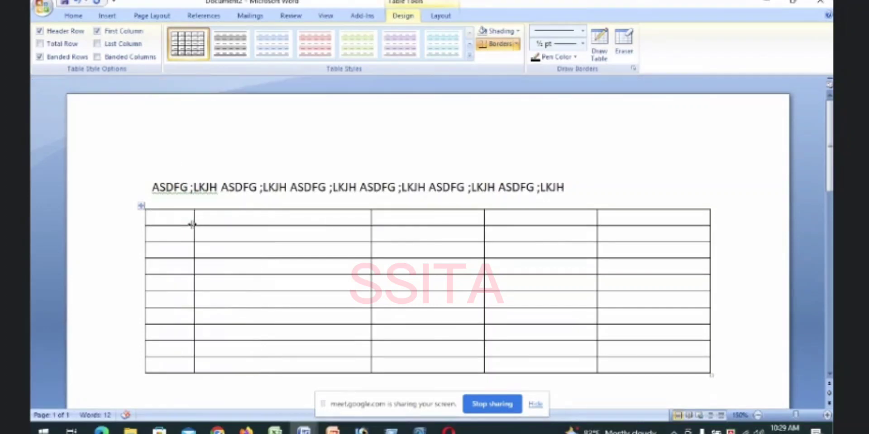
# Step: Enter the headers SL NO, NAME, MO, AD and MO across the table's first row
pyautogui.write('SL NO')
pyautogui.click(257, 219)
pyautogui.write('NA')
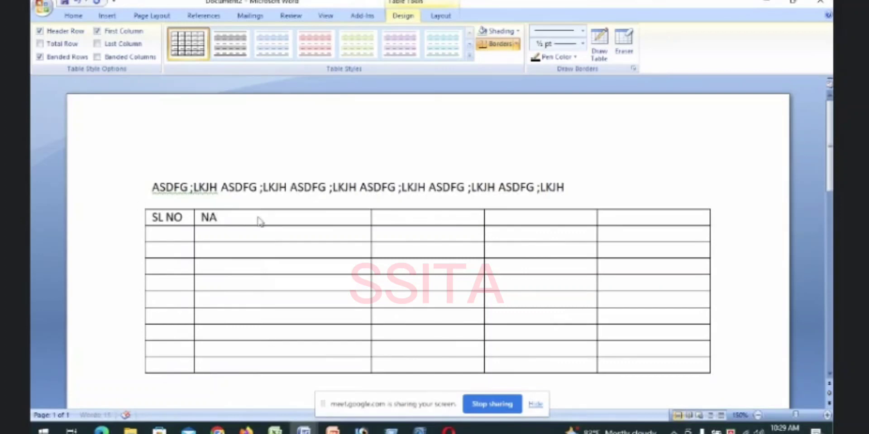
pyautogui.write('ME')
pyautogui.click(427, 224)
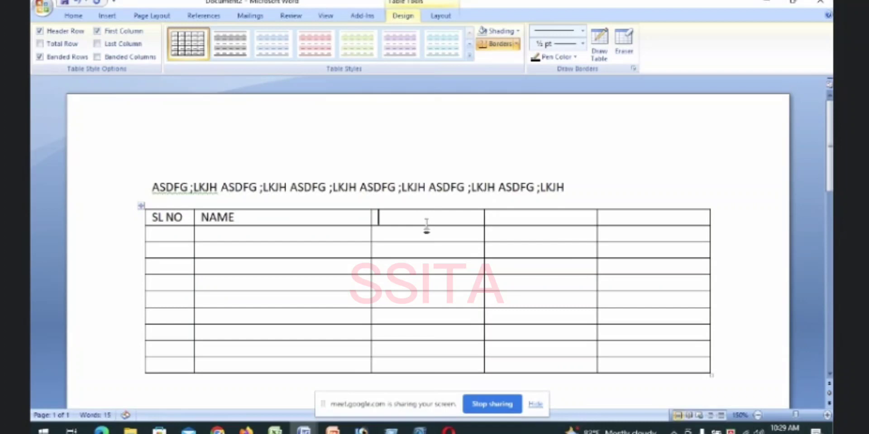
pyautogui.write('M')
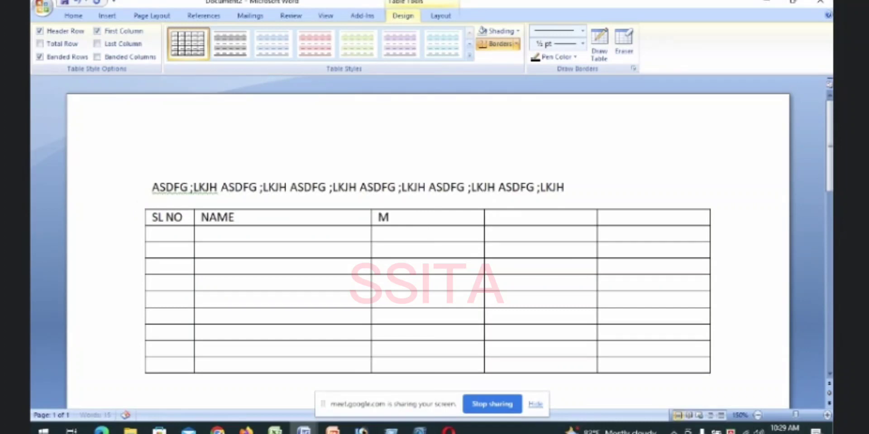
pyautogui.write('O')
pyautogui.click(513, 222)
pyautogui.write('AD')
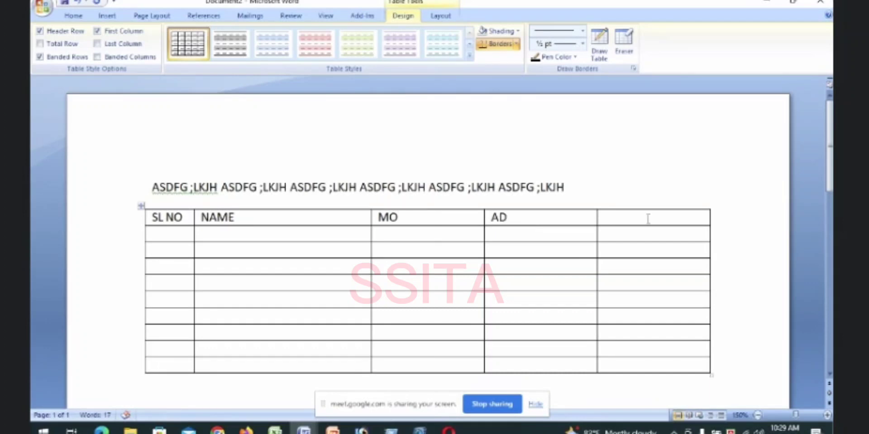
pyautogui.click(647, 220)
pyautogui.write('MO')
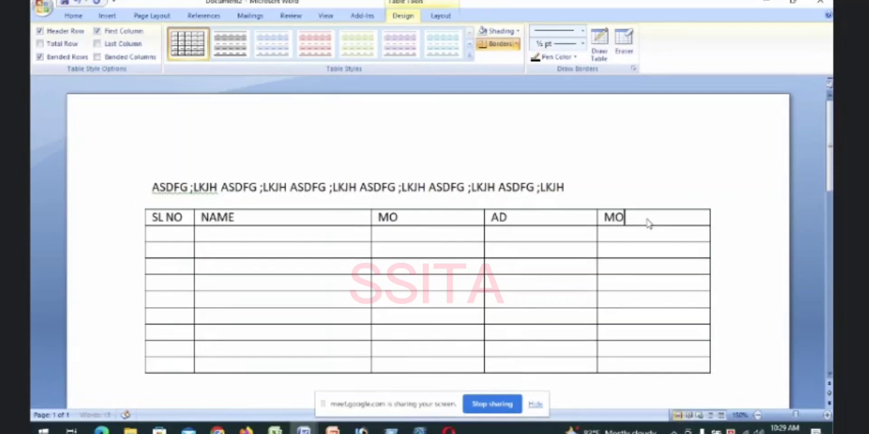
# Step: Extend the third column's header to MOB and widen the NAME column slightly
pyautogui.click(411, 220)
pyautogui.write('B')
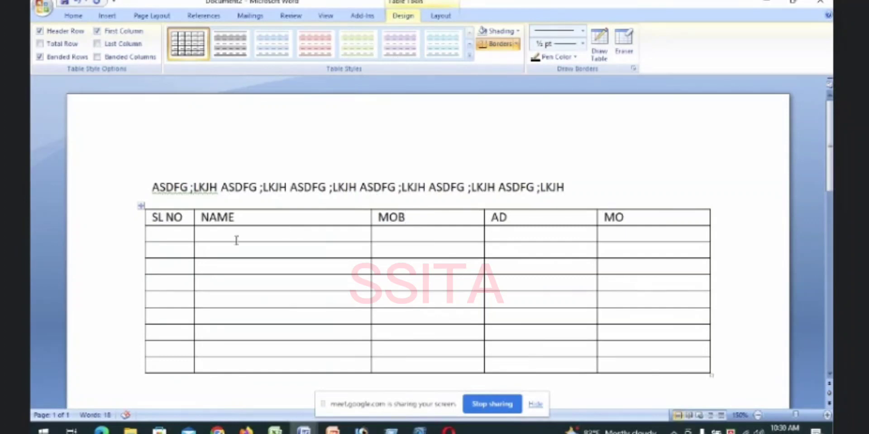
pyautogui.click(370, 238)
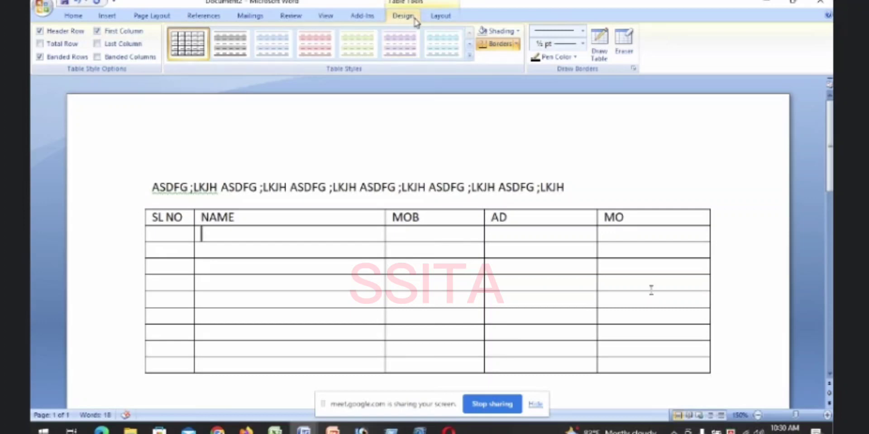
# Step: Erase horizontal borders in the last column to merge rows 2–3, 4–5, 6–7 and 8–10 with the table eraser
pyautogui.click(625, 49)
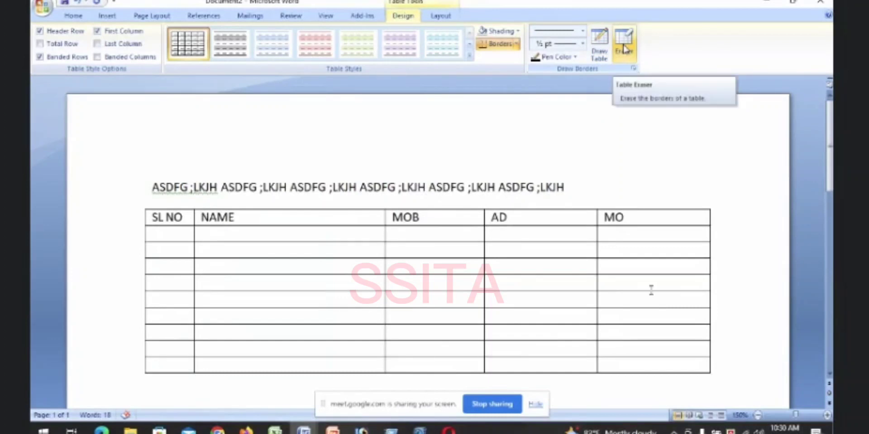
pyautogui.click(625, 49)
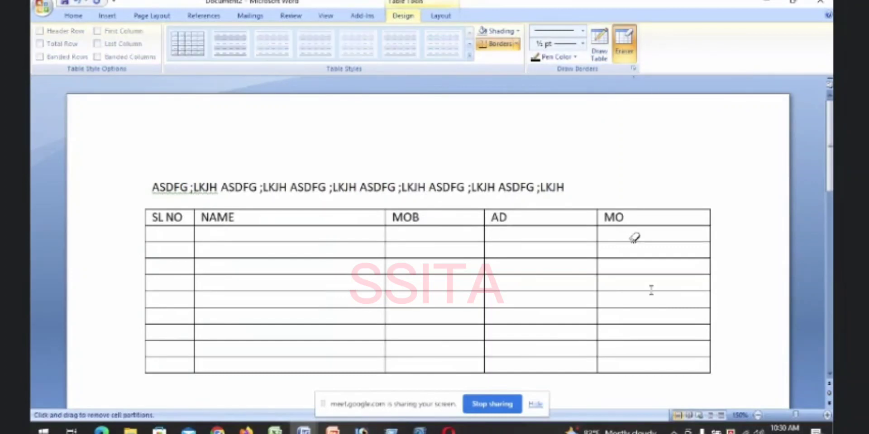
pyautogui.click(632, 241)
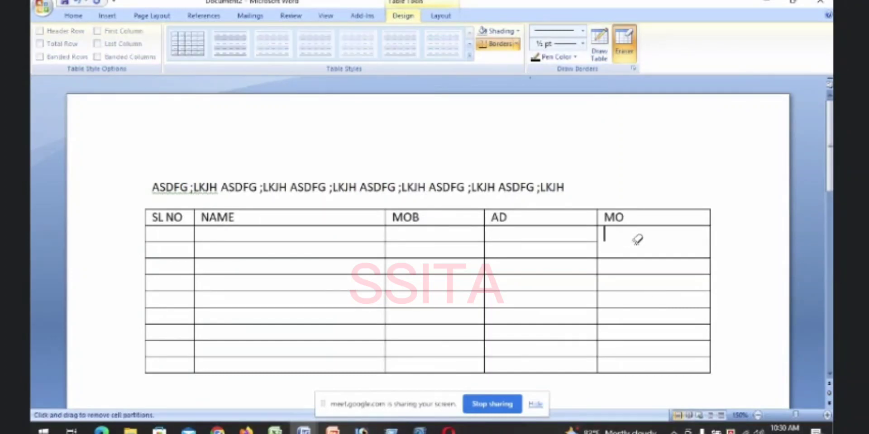
pyautogui.click(650, 273)
pyautogui.click(668, 308)
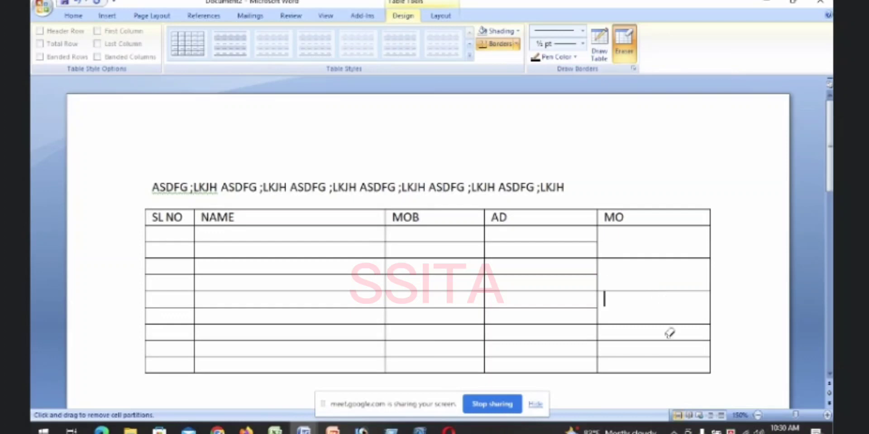
pyautogui.click(672, 340)
pyautogui.click(674, 356)
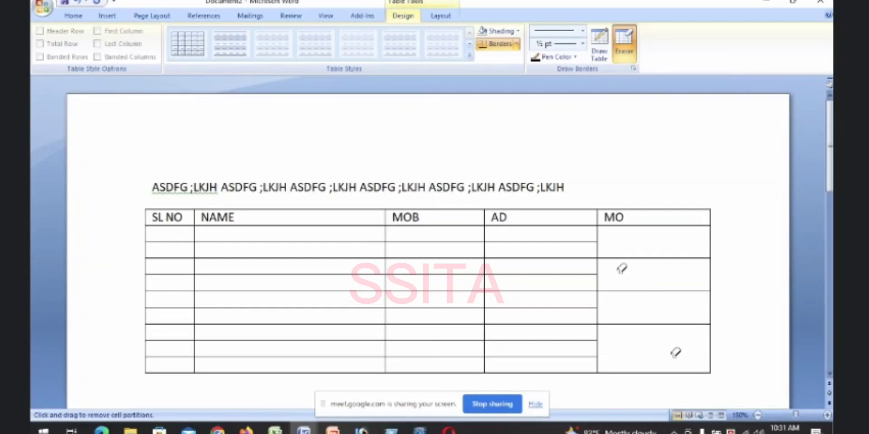
# Step: Erase horizontal borders to merge rows 4–6 and 7–8 in the AD column and rows 5–7 in the MOB column
pyautogui.click(534, 273)
pyautogui.click(539, 289)
pyautogui.click(541, 324)
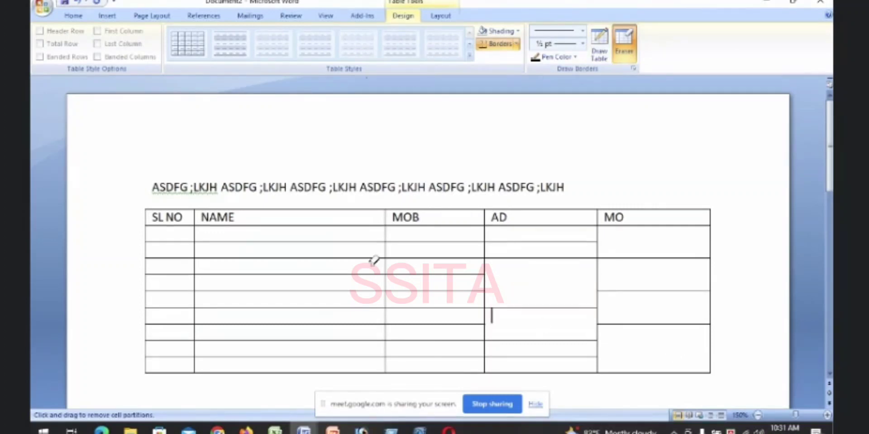
pyautogui.click(392, 275)
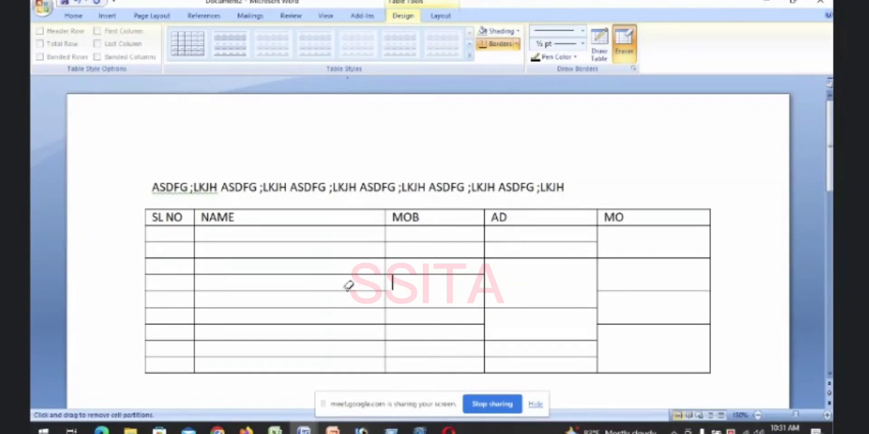
pyautogui.click(454, 308)
# Step: Draw a vertical border through the merged MOB cell in rows 5–7 to split it into two cells
pyautogui.click(606, 52)
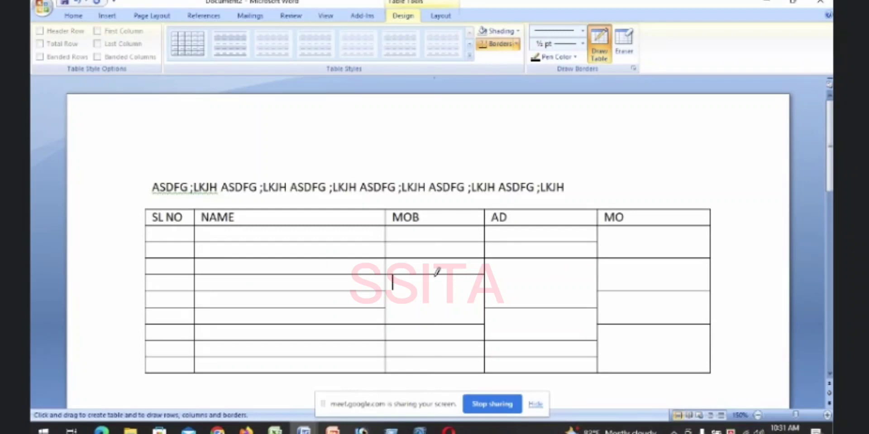
pyautogui.moveTo(436, 273); pyautogui.dragTo(433, 297)
pyautogui.click(624, 45)
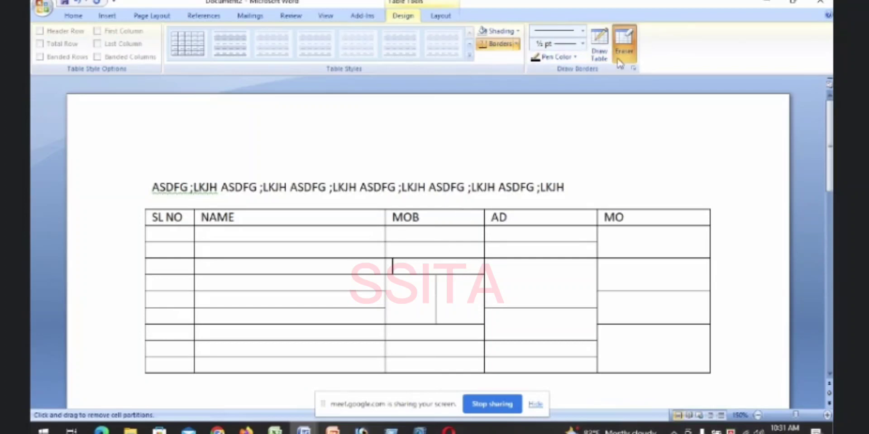
pyautogui.click(599, 45)
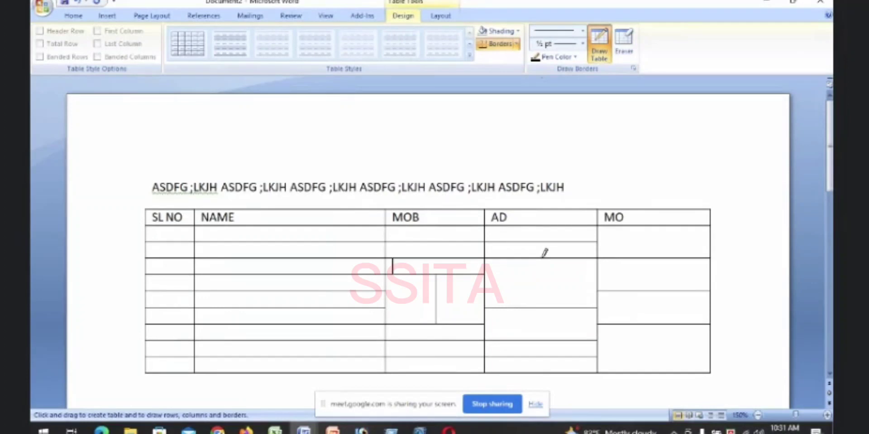
# Step: Draw a vertical border through the middle of the merged AD cell in rows 4–6
pyautogui.click(827, 415)
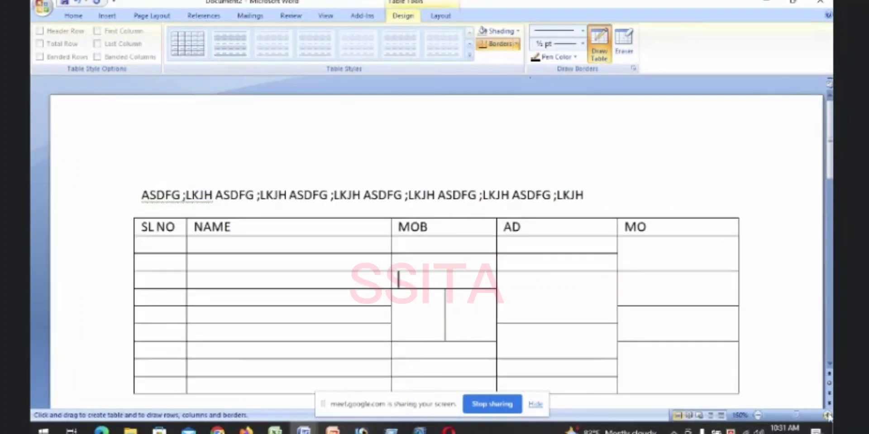
pyautogui.click(827, 415)
pyautogui.click(827, 415)
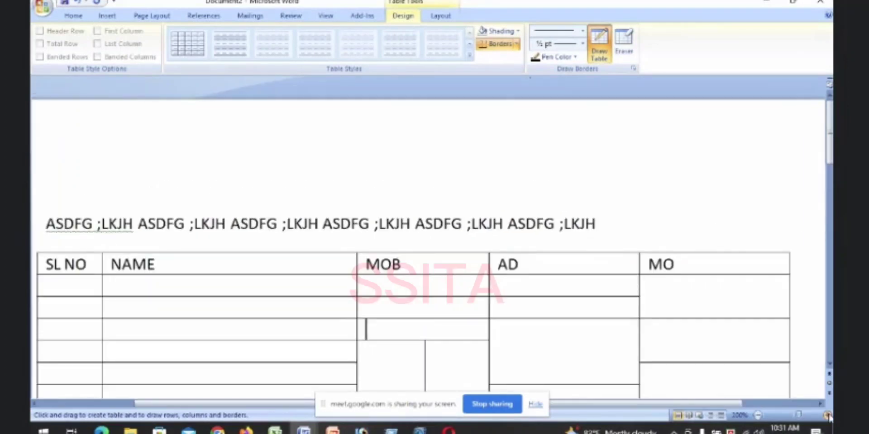
pyautogui.scroll(-2, 555, 312)
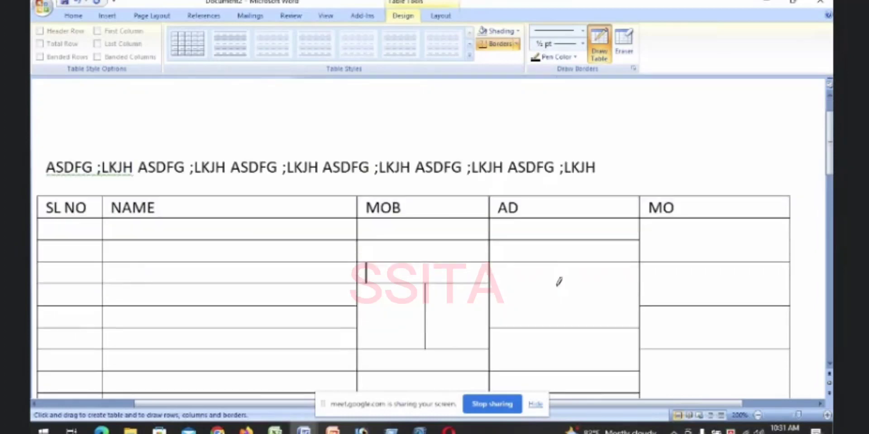
pyautogui.click(561, 261)
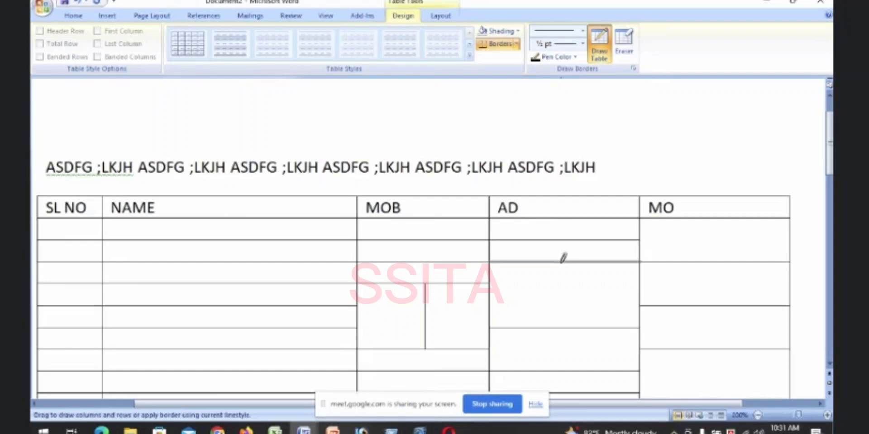
pyautogui.moveTo(561, 261); pyautogui.dragTo(563, 320)
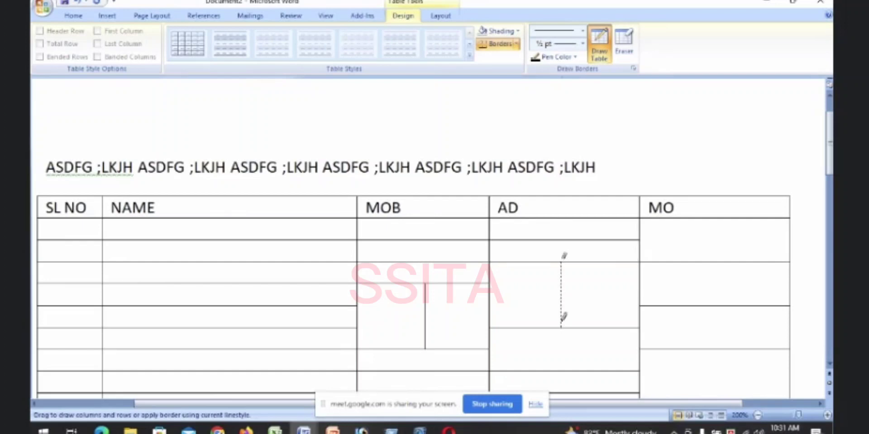
pyautogui.moveTo(562, 320); pyautogui.dragTo(562, 320)
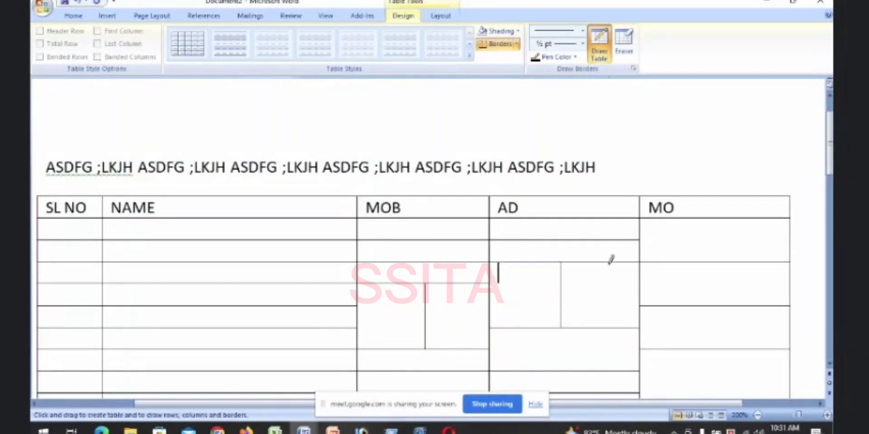
# Step: Draw a second vertical border in the merged AD cell and erase its overrun into row 3
pyautogui.moveTo(612, 255); pyautogui.dragTo(610, 281)
pyautogui.press('shift')
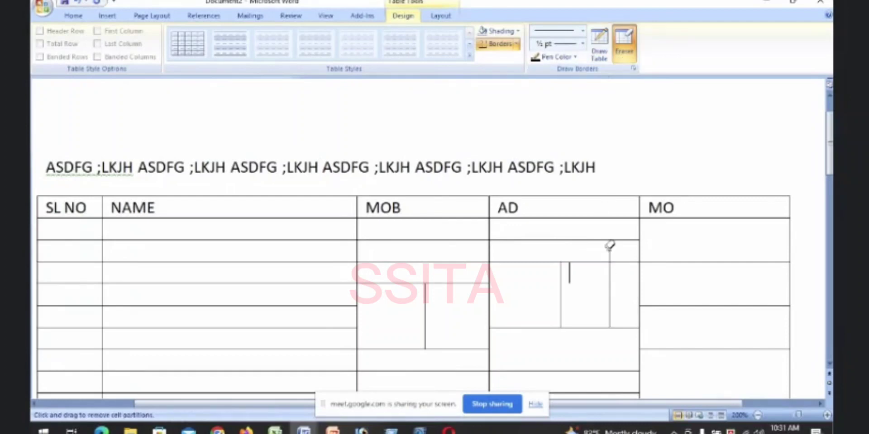
pyautogui.click(609, 249)
pyautogui.click(599, 46)
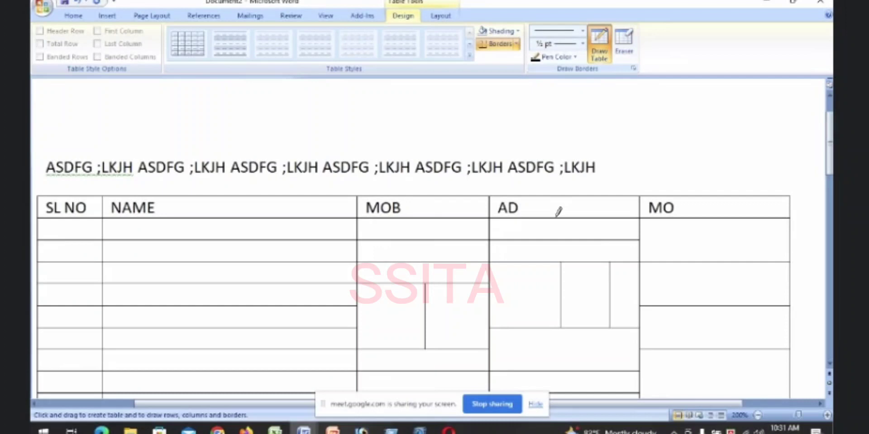
# Step: Draw a vertical border through rows 1–2 of the AD column and two vertical borders through rows 2–4 of the NAME column
pyautogui.moveTo(565, 198); pyautogui.dragTo(565, 238)
pyautogui.moveTo(215, 218); pyautogui.dragTo(214, 239)
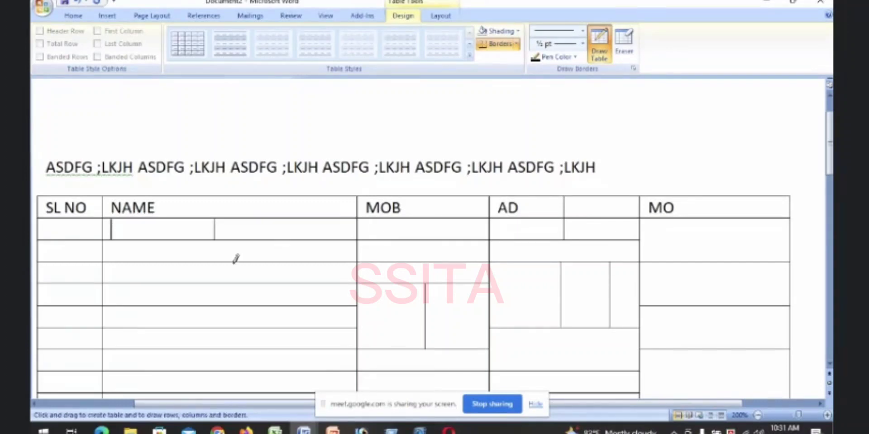
pyautogui.moveTo(219, 257)
pyautogui.mouseDown()
pyautogui.moveTo(275, 258)
pyautogui.moveTo(272, 283)
pyautogui.mouseUp()
pyautogui.moveTo(210, 254); pyautogui.dragTo(206, 276)
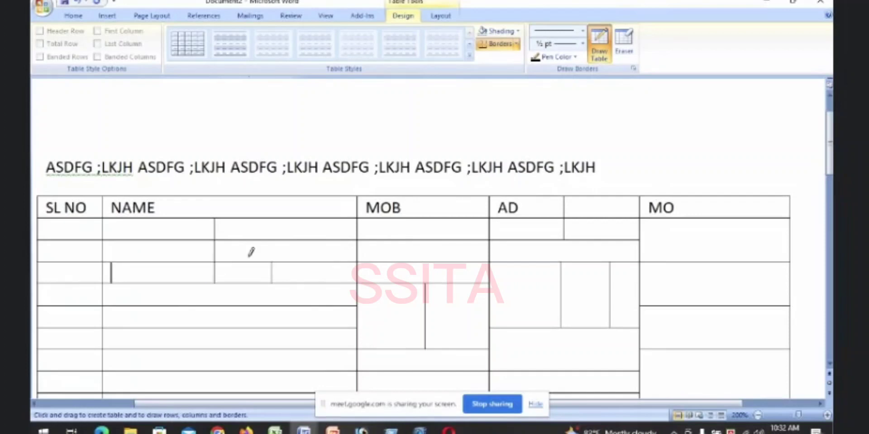
pyautogui.moveTo(272, 226); pyautogui.dragTo(270, 244)
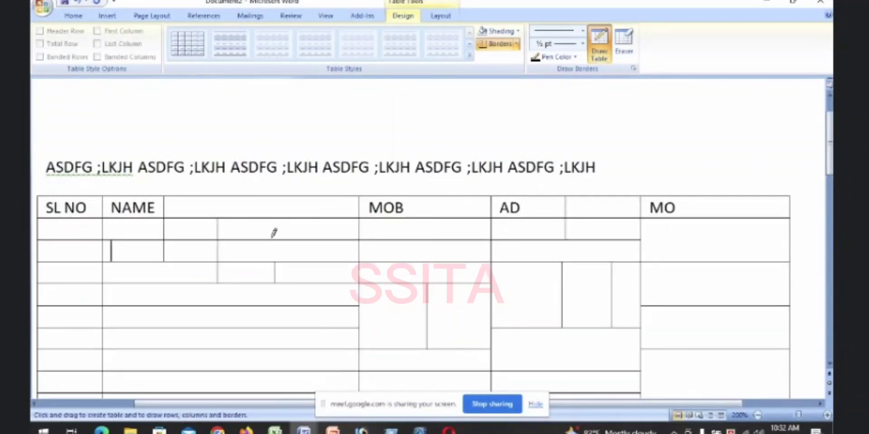
pyautogui.hotkey('ctrl', 'z')
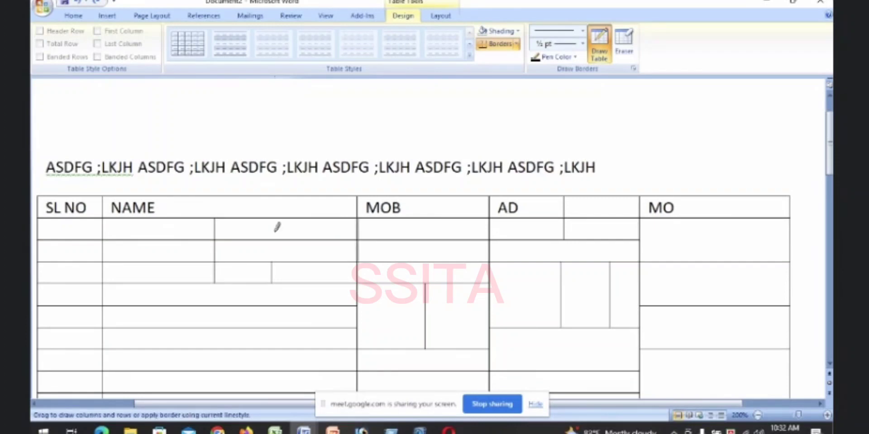
pyautogui.moveTo(275, 232); pyautogui.dragTo(276, 230)
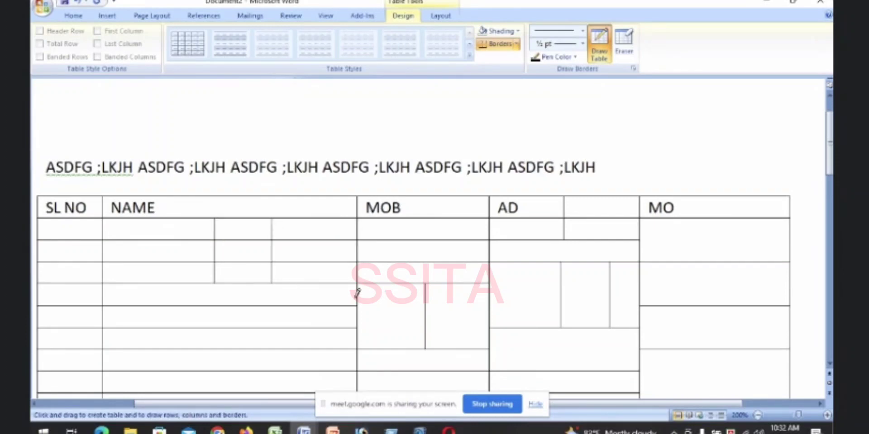
# Step: Stop drawing borders and number the SL NO column from 01 to 09 below the header
pyautogui.scroll(-2, 317, 285)
pyautogui.scroll(1, 438, 278)
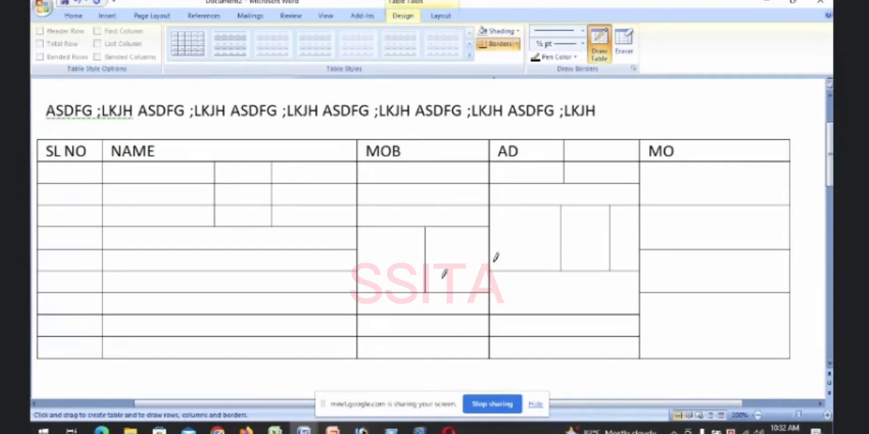
pyautogui.click(75, 168)
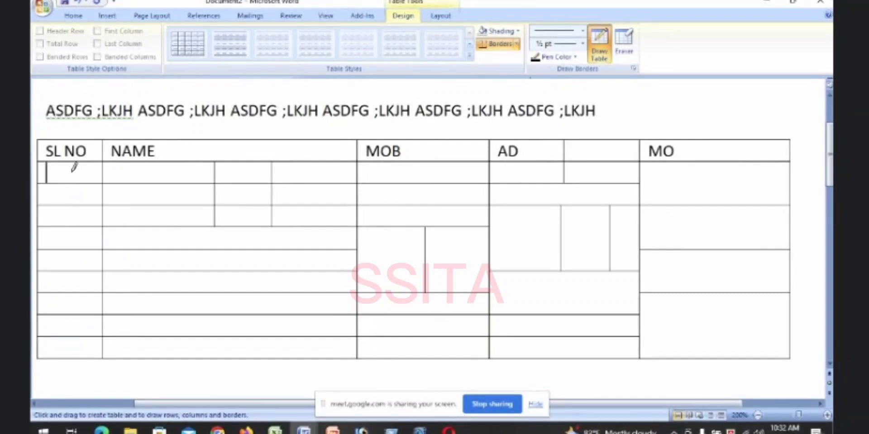
pyautogui.click(601, 43)
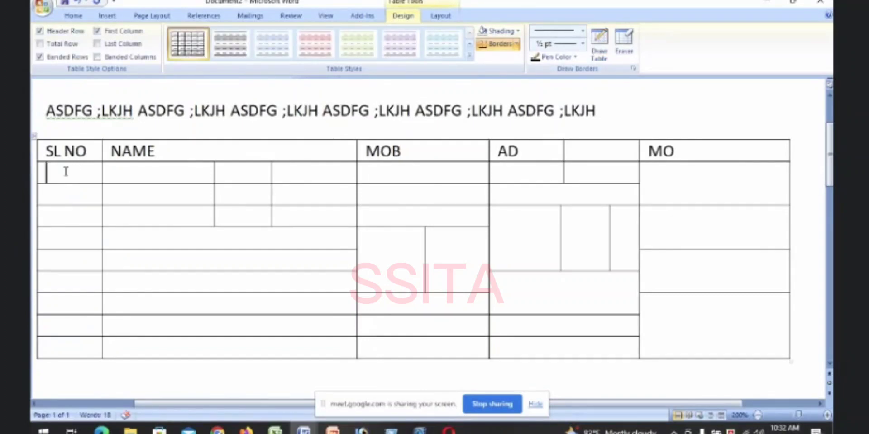
pyautogui.write('01')
pyautogui.press('Down')
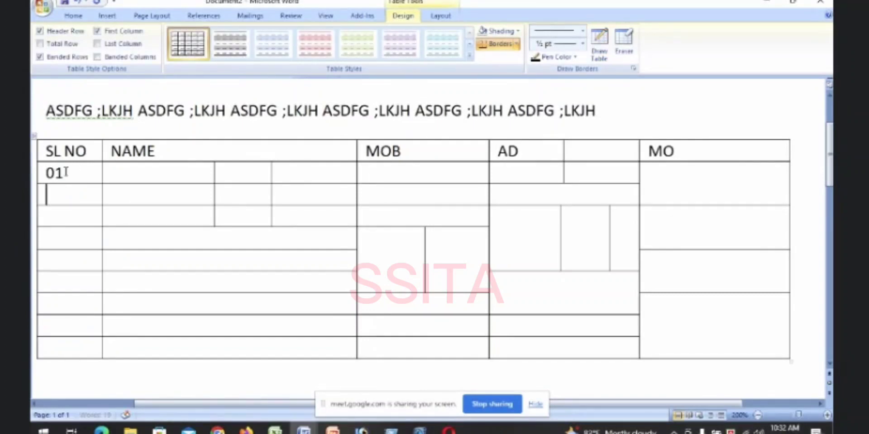
pyautogui.write('02')
pyautogui.press('Down')
pyautogui.write('03')
pyautogui.press('Down')
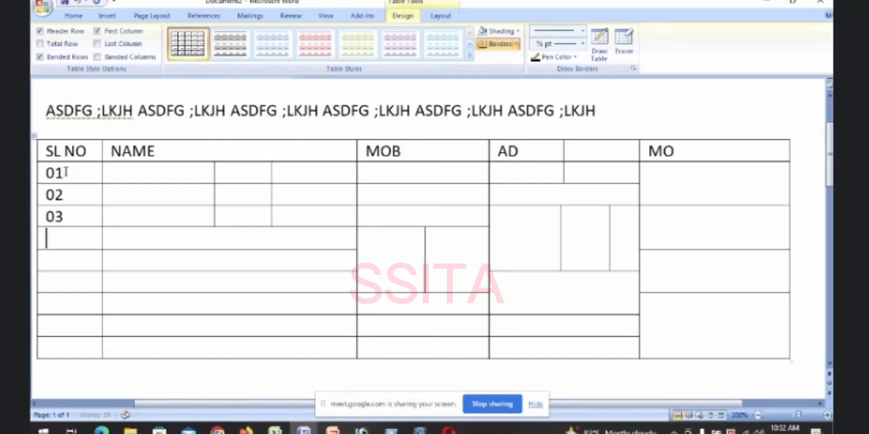
pyautogui.write('04')
pyautogui.press('Down')
pyautogui.write('05')
pyautogui.press('Down')
pyautogui.write('06')
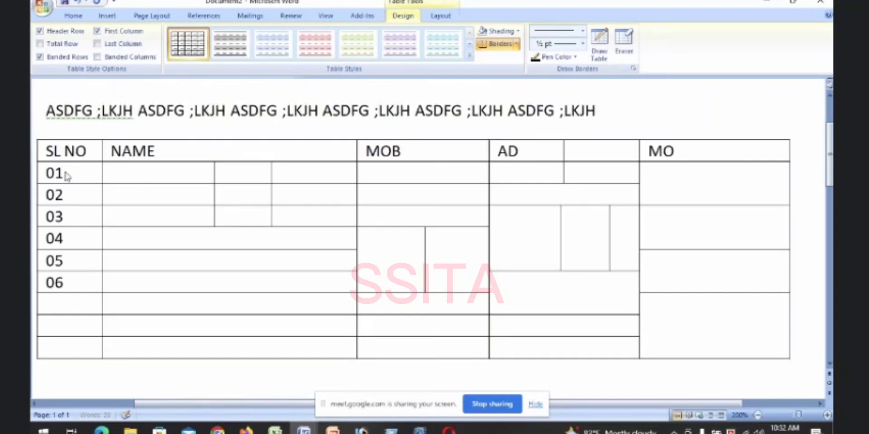
pyautogui.press('Down')
pyautogui.write('07')
pyautogui.press('Down')
pyautogui.write('08')
pyautogui.press('Down')
pyautogui.write('09')
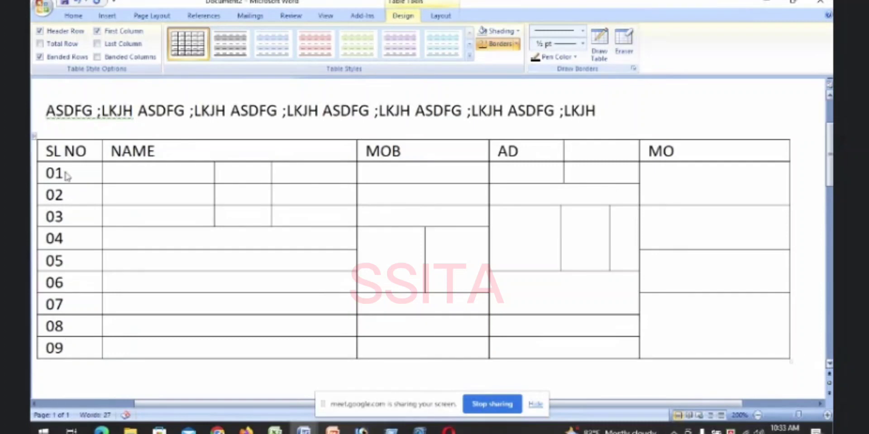
# Step: Add a row at the end of the table and enter 10 in its SL NO cell
pyautogui.click(798, 353)
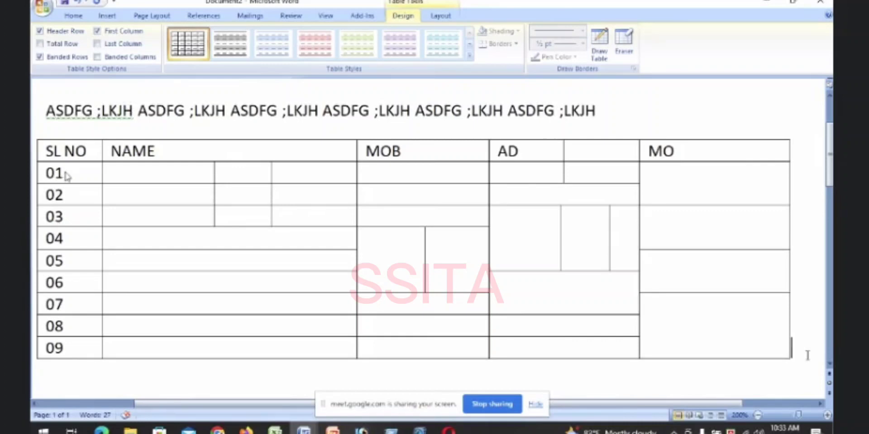
pyautogui.press('Return')
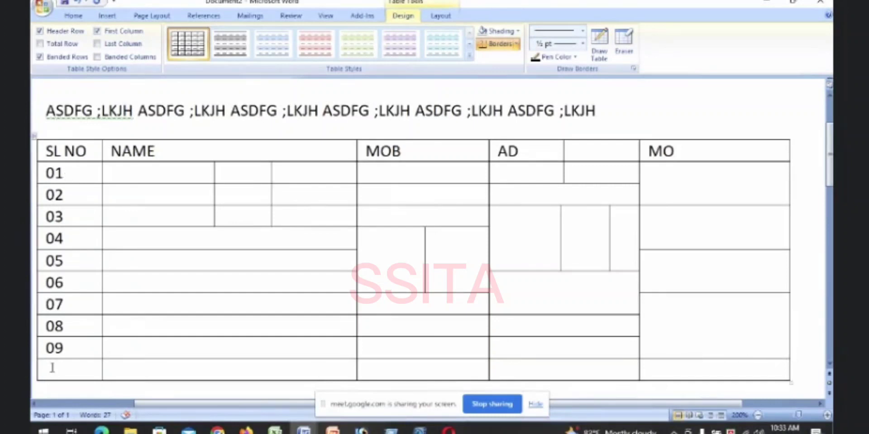
pyautogui.write('10')
# Step: Add two empty rows below the row numbered 10
pyautogui.scroll(-1, 471, 282)
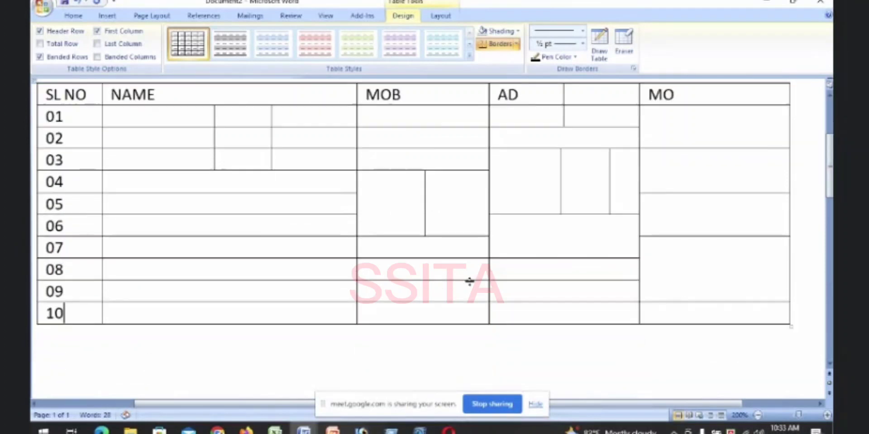
pyautogui.click(801, 317)
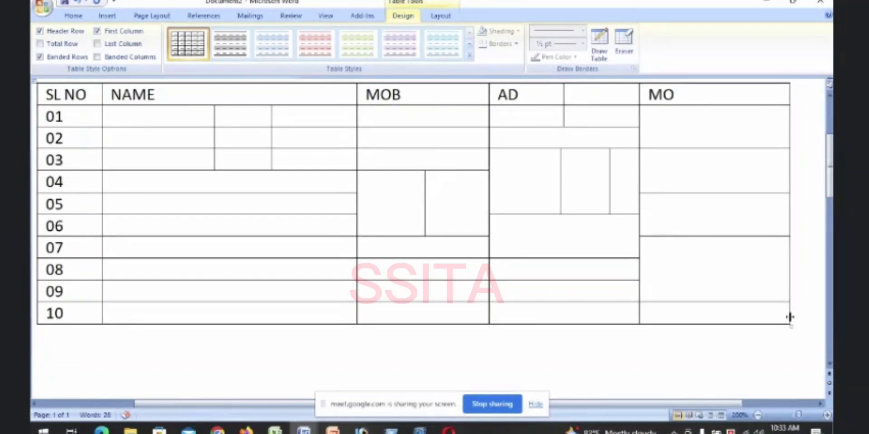
pyautogui.press('Return')
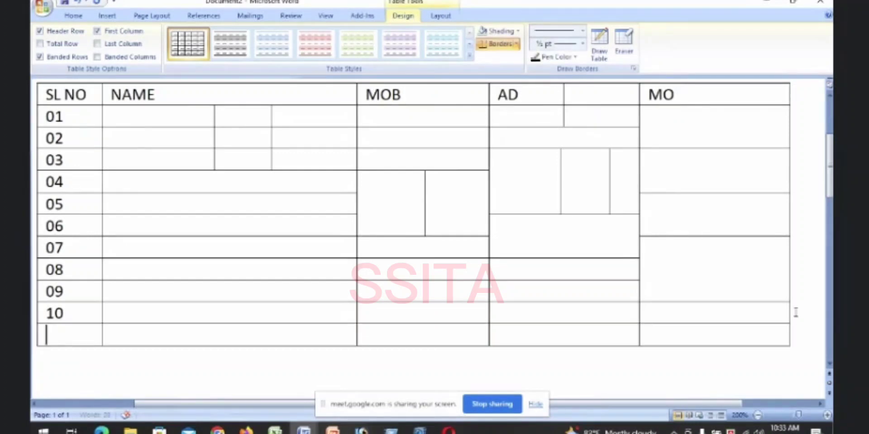
pyautogui.click(800, 332)
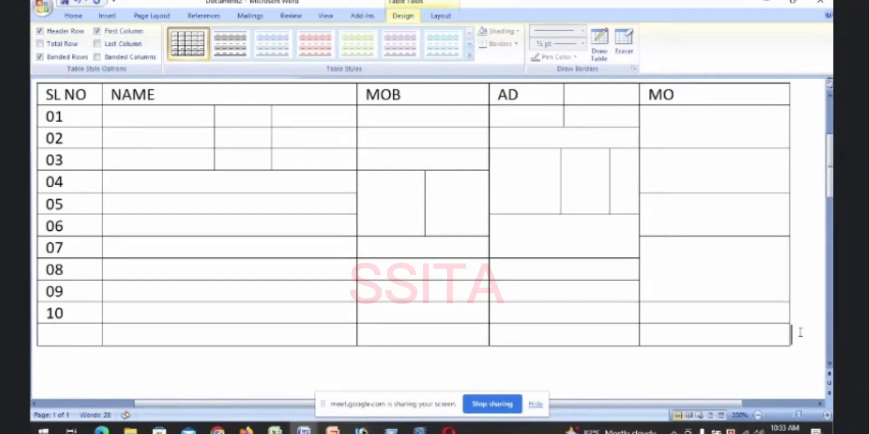
pyautogui.press('Return')
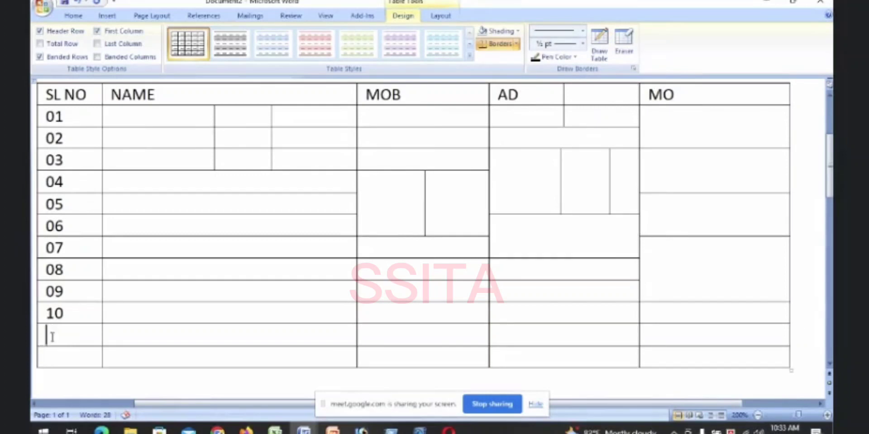
# Step: Delete the two empty rows at the end of the table
pyautogui.moveTo(50, 335); pyautogui.dragTo(344, 383)
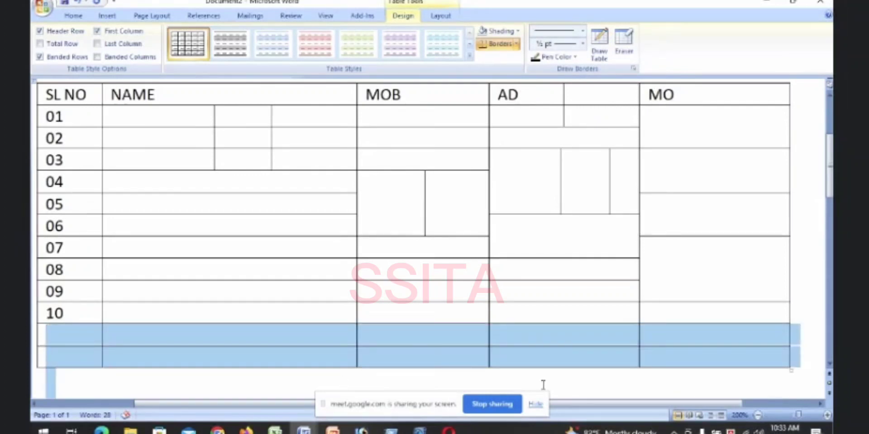
pyautogui.scroll(-2, 543, 384)
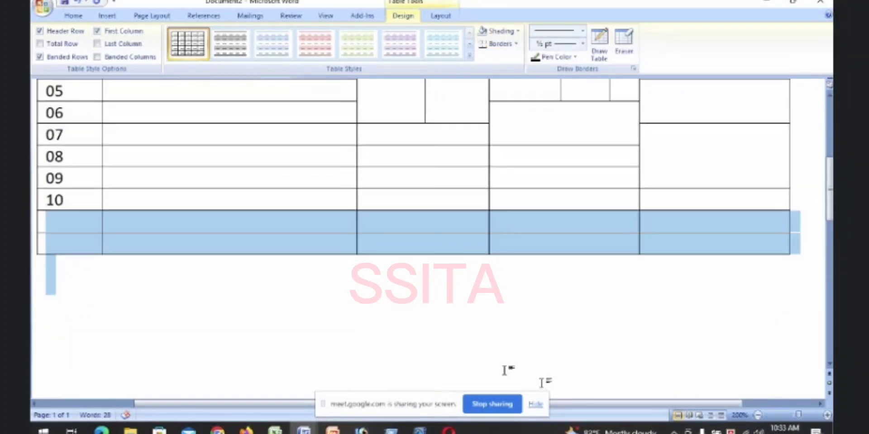
pyautogui.click(394, 320)
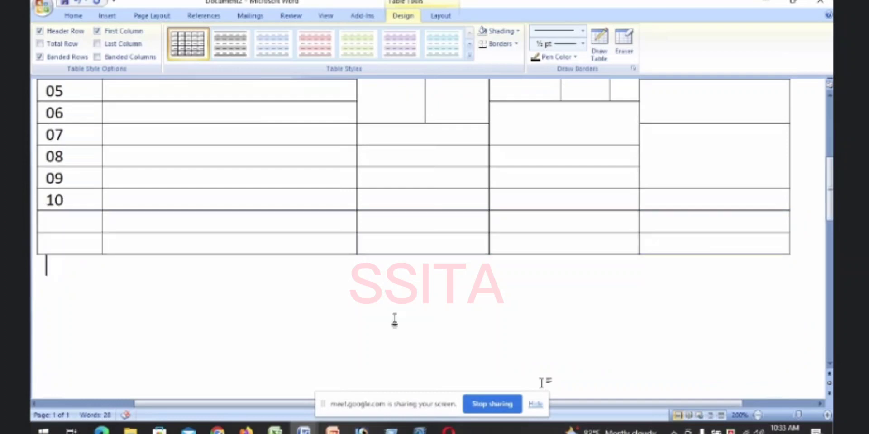
pyautogui.moveTo(98, 236); pyautogui.dragTo(267, 301)
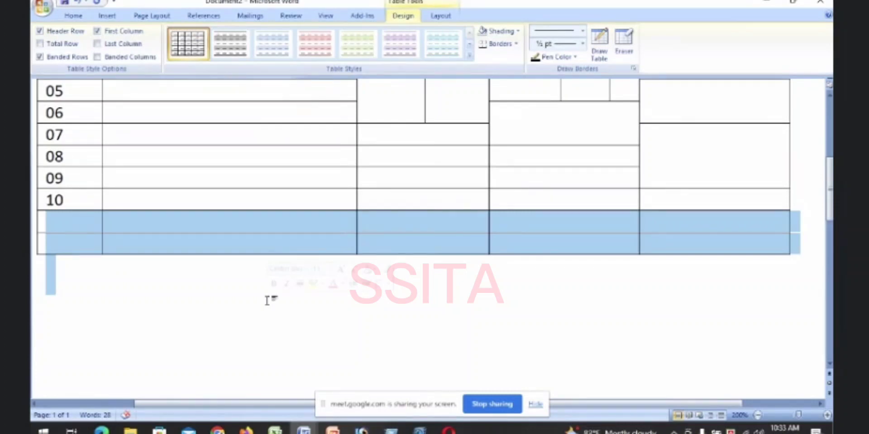
pyautogui.press('Delete')
pyautogui.scroll(5, 395, 320)
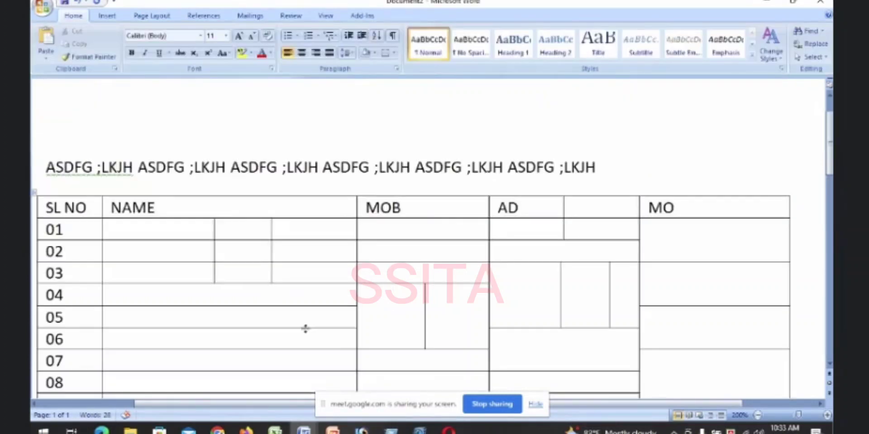
# Step: Set the font of the NAME column cells in rows 03 to 07 to SutonnyMJ
pyautogui.scroll(-1, 306, 329)
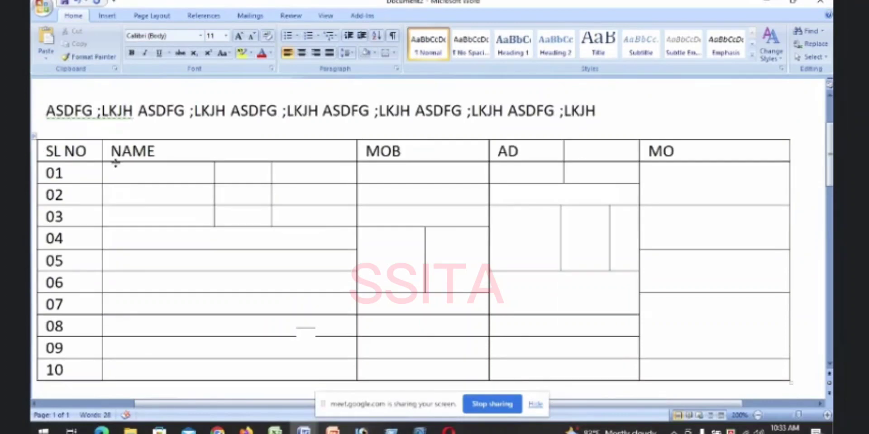
pyautogui.click(136, 175)
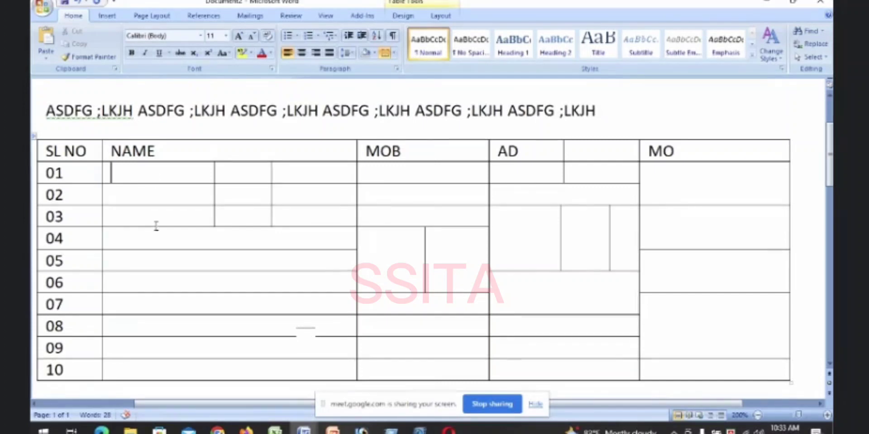
pyautogui.moveTo(156, 226); pyautogui.dragTo(185, 311)
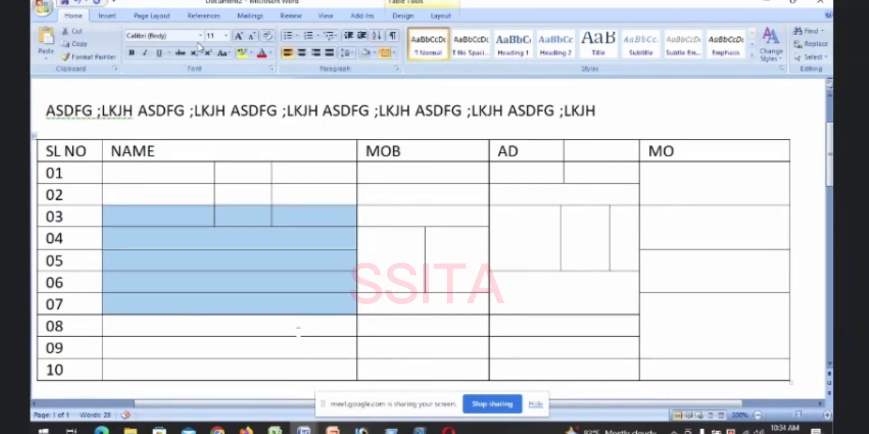
pyautogui.click(200, 35)
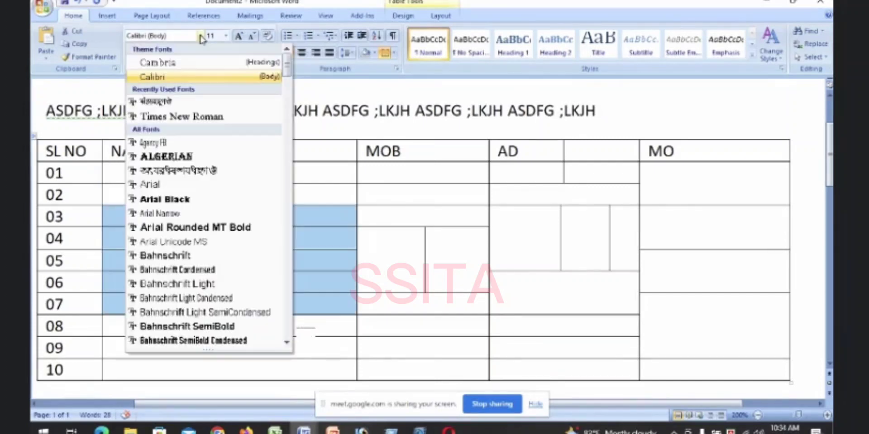
pyautogui.click(172, 102)
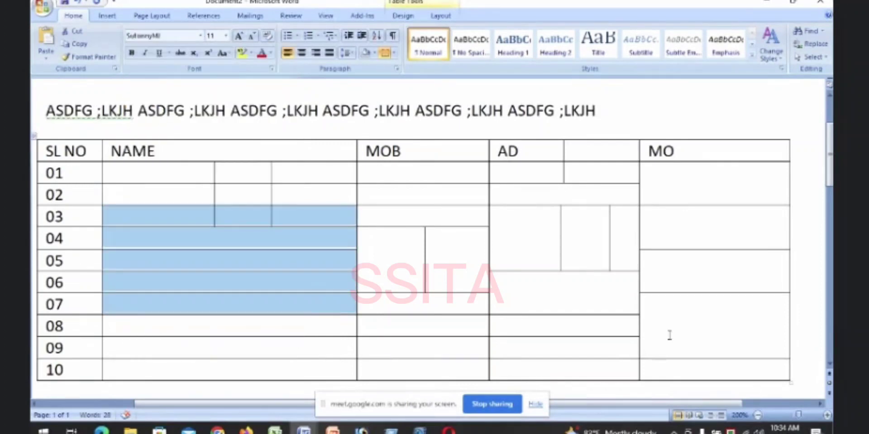
# Step: Enter the Bangla word বাংলাদেশ in row 03's first NAME cell and correct its beginning to বা
pyautogui.click(114, 215)
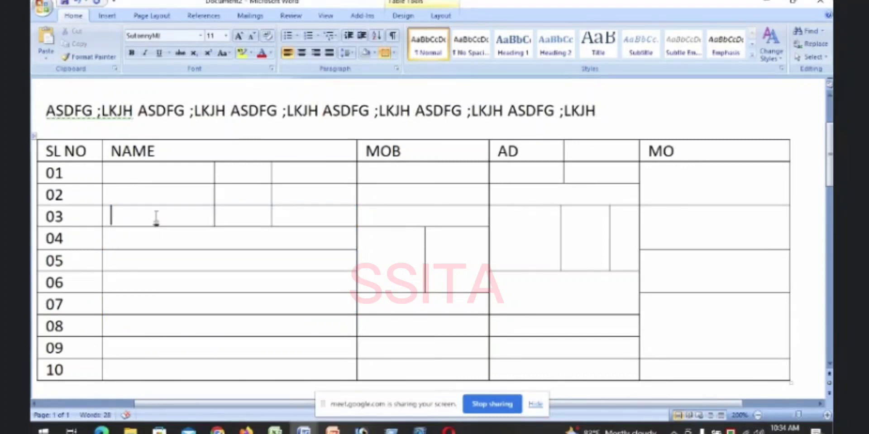
pyautogui.write('বা')
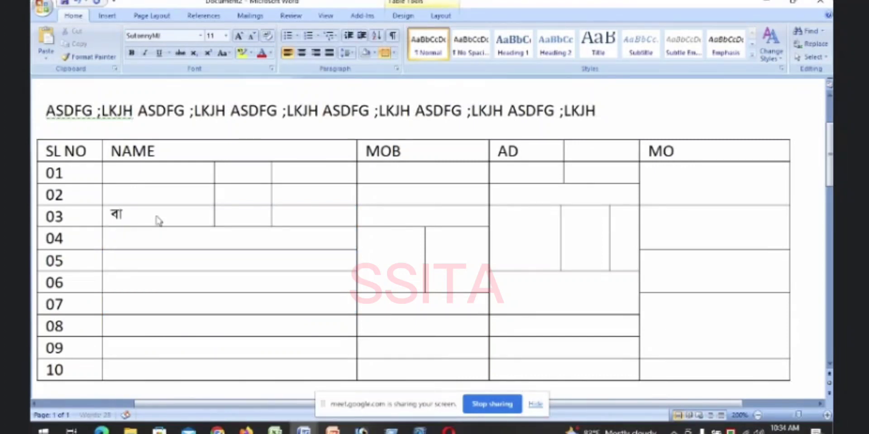
pyautogui.write('ংলাদেশ')
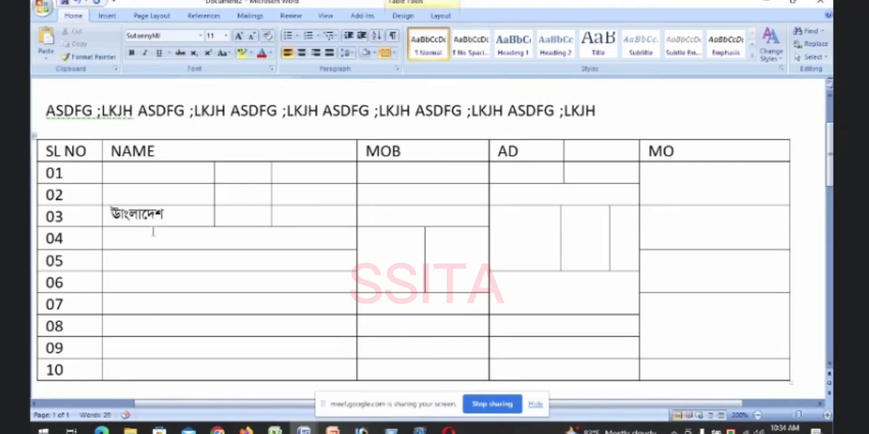
pyautogui.click(121, 215)
pyautogui.press('BackSpace')
pyautogui.press('BackSpace')
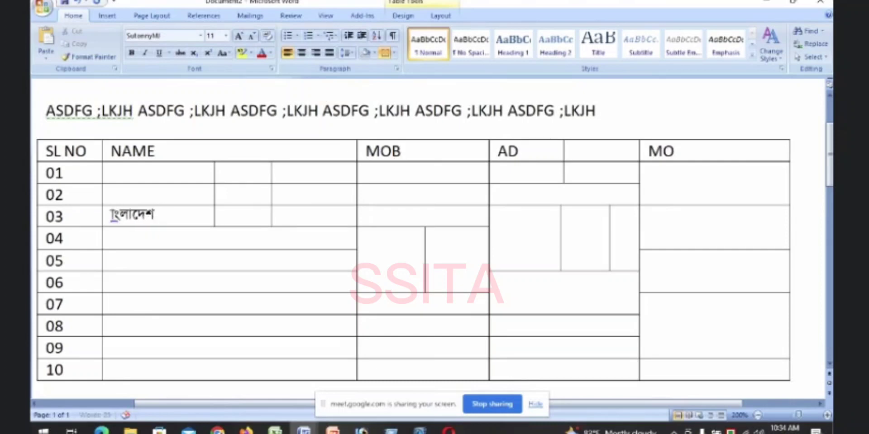
pyautogui.write('বা')
pyautogui.click(166, 218)
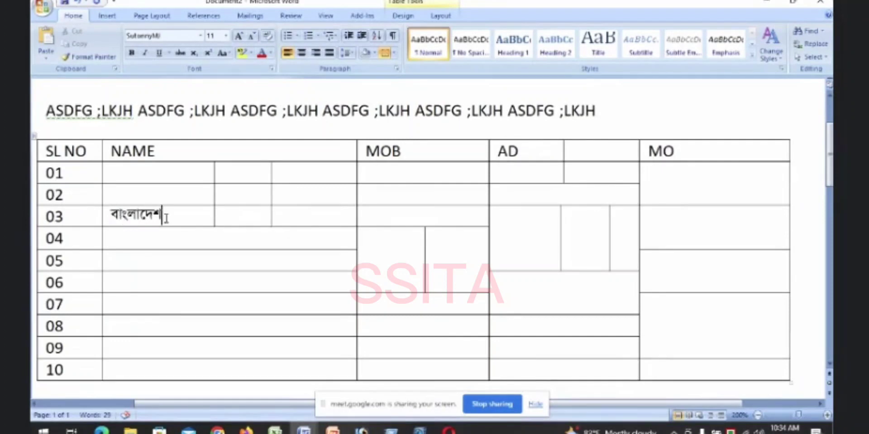